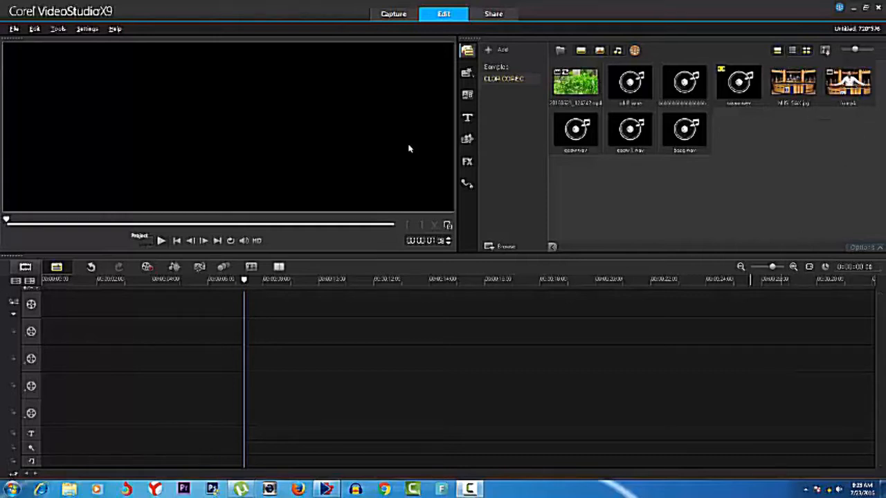
Preview the fu.mp4 clip from the library and place it at the start of the first video track
click(159, 241)
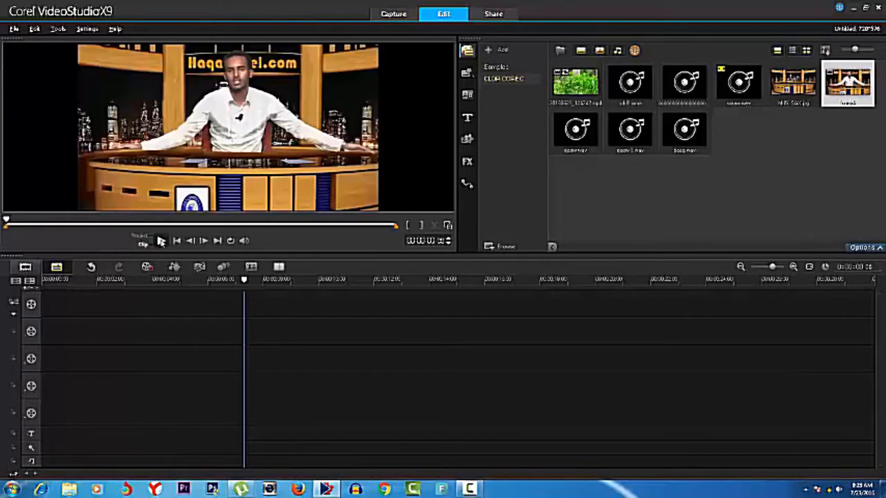
click(161, 241)
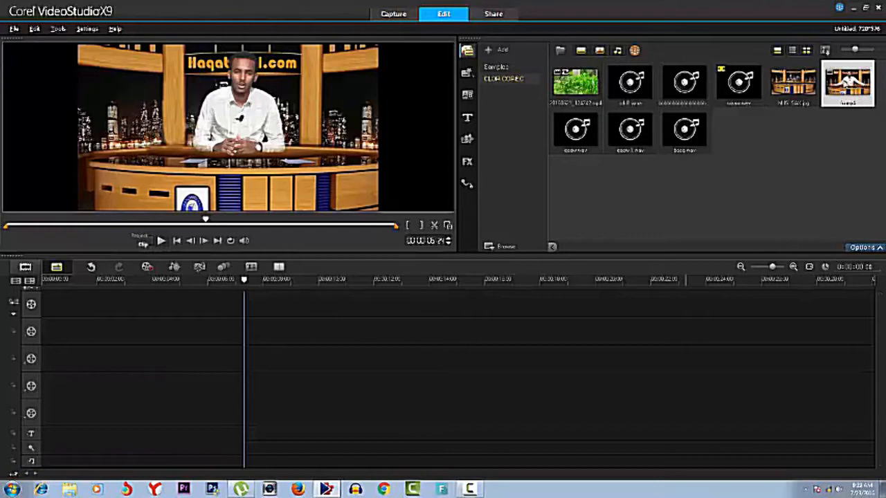
drag(846, 92, 246, 305)
double_click(265, 313)
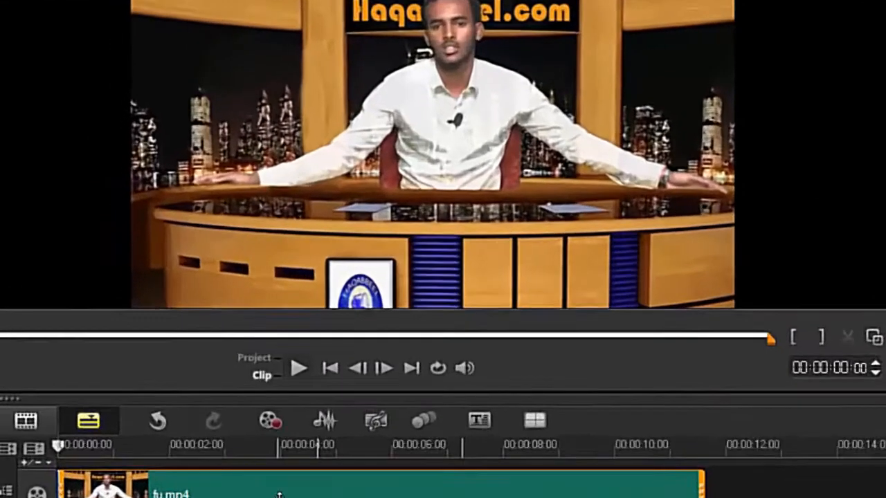
right_click(183, 412)
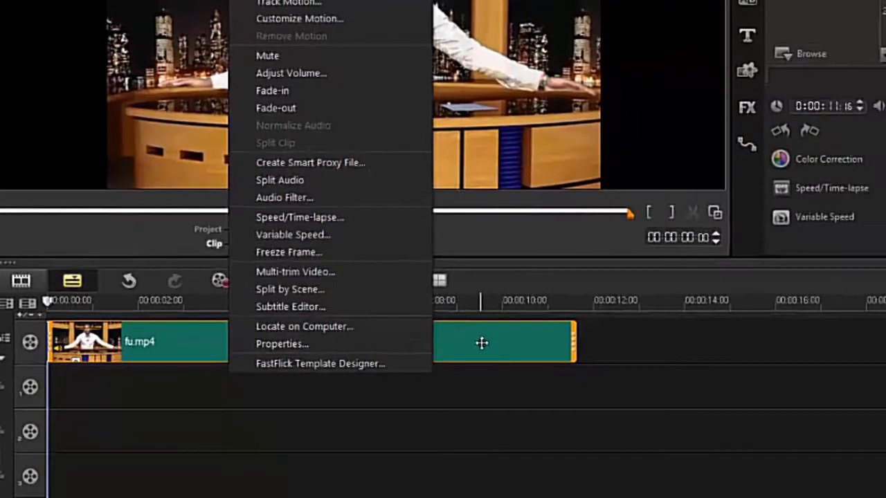
click(482, 343)
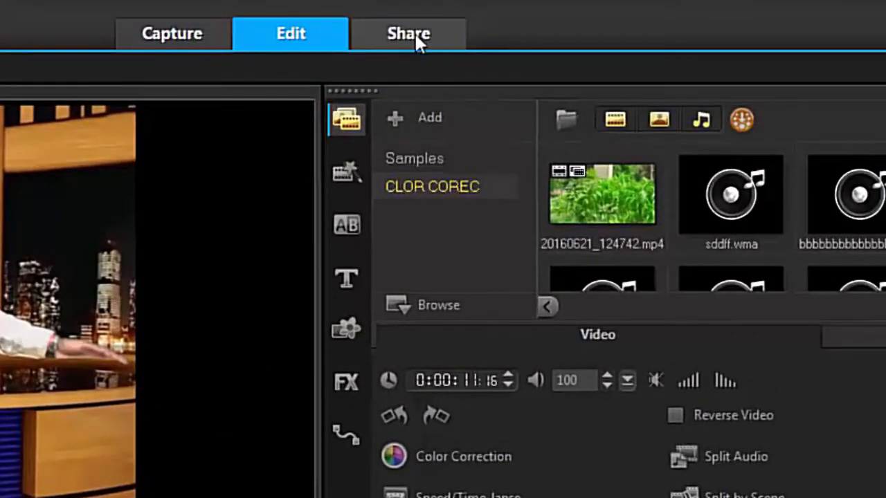
Set the project export to an audio-only file in Microsoft WAV format
click(414, 32)
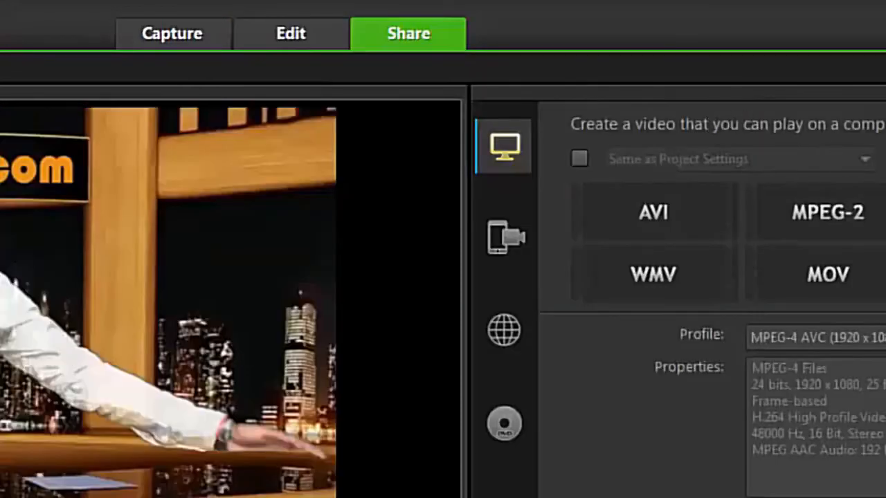
click(825, 277)
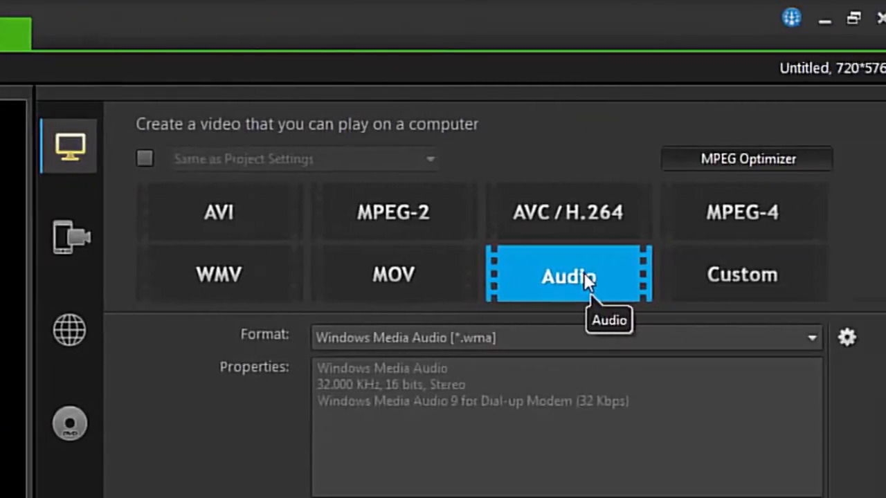
click(797, 338)
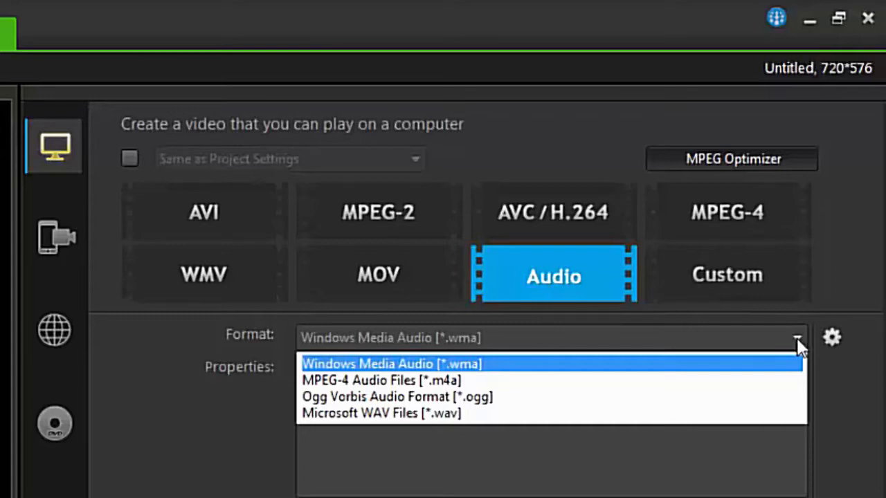
click(506, 414)
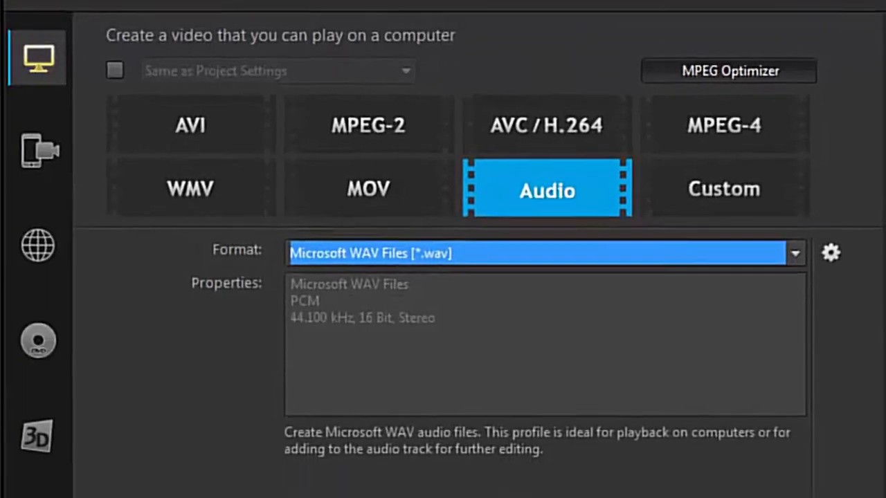
Name the output file WAAAAW and render the audio to the desktop
click(356, 416)
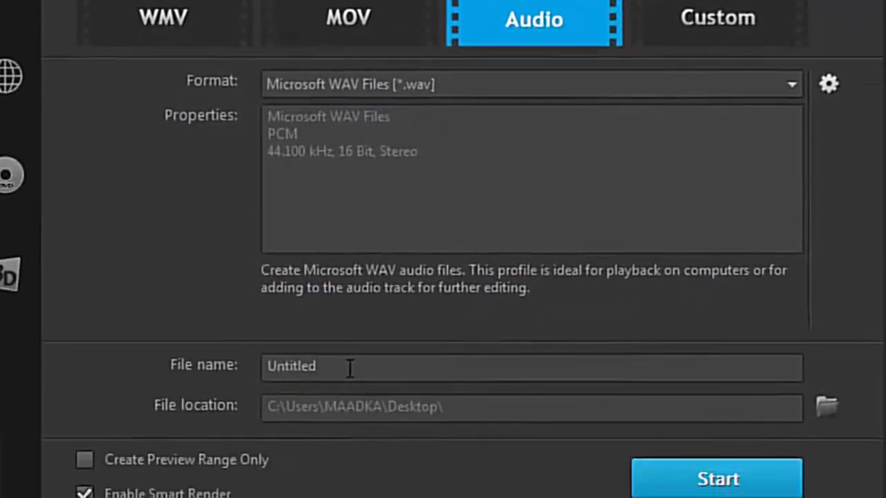
drag(354, 416, 258, 422)
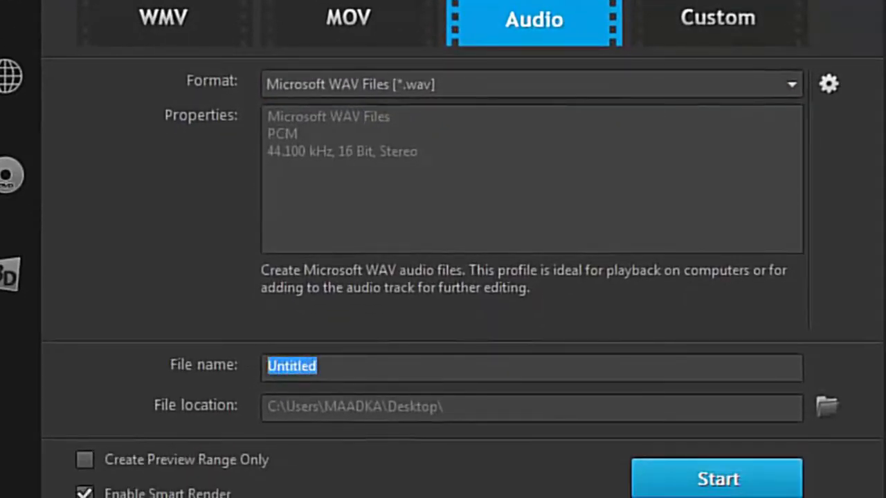
text(WAAAAW)
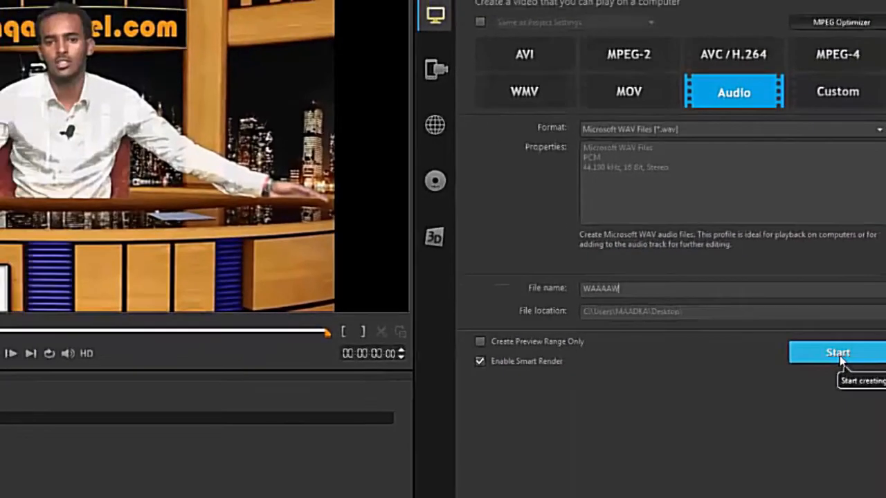
click(839, 355)
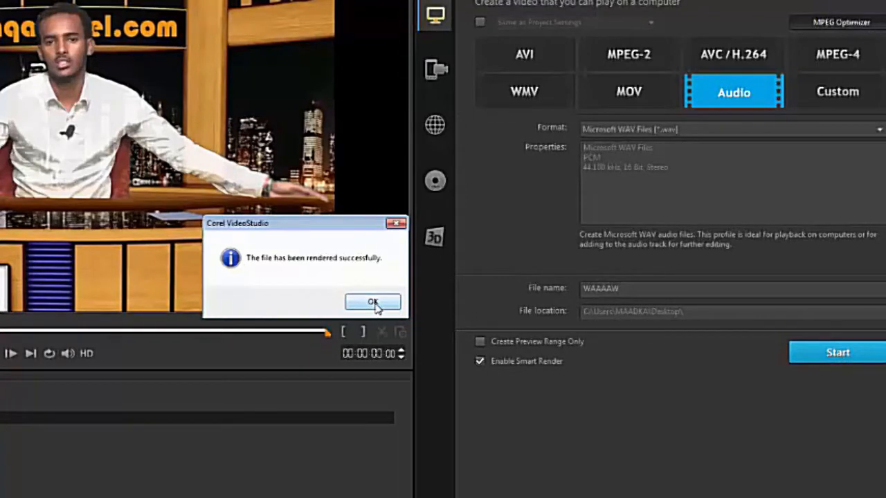
click(374, 304)
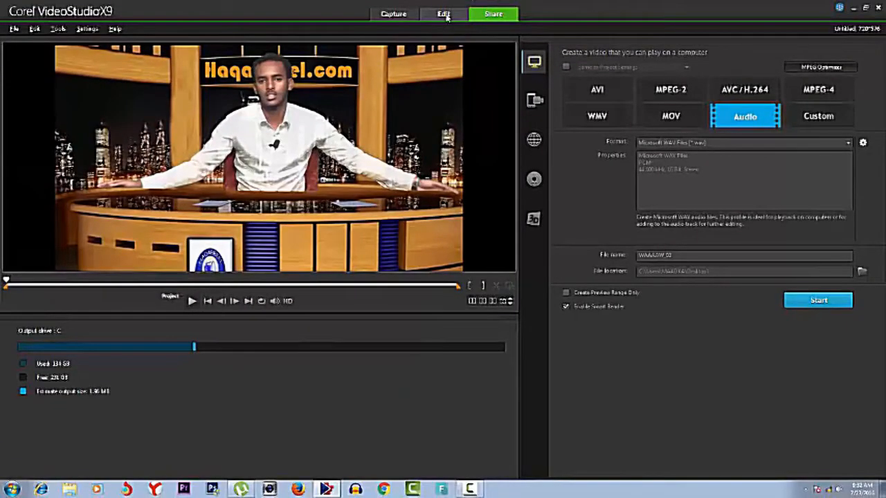
Switch to Audacity and import the WAAAAW WAV file from the desktop
click(443, 12)
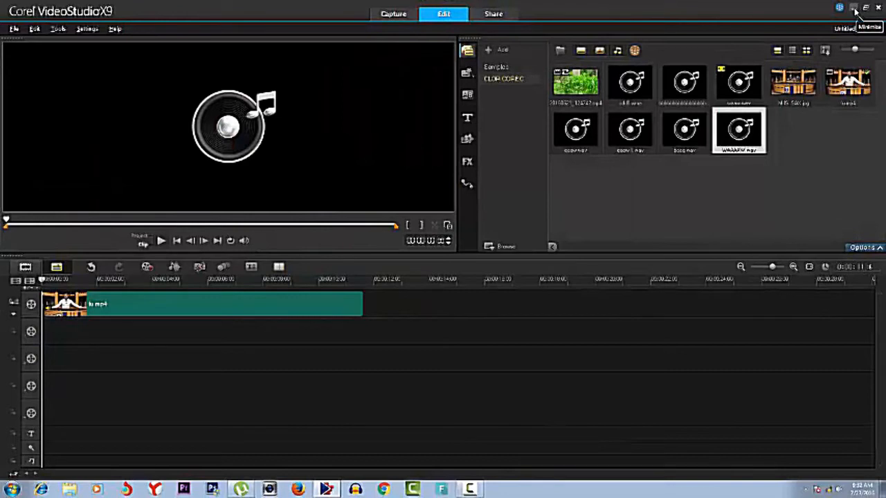
click(855, 10)
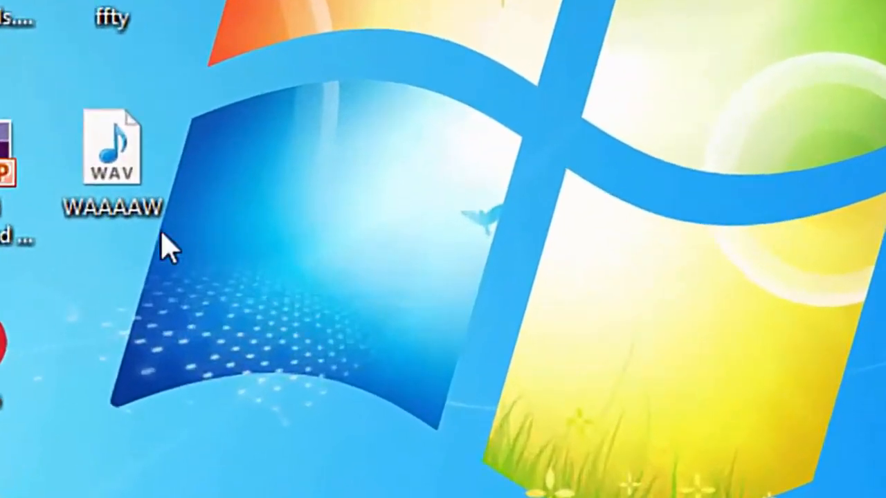
click(146, 168)
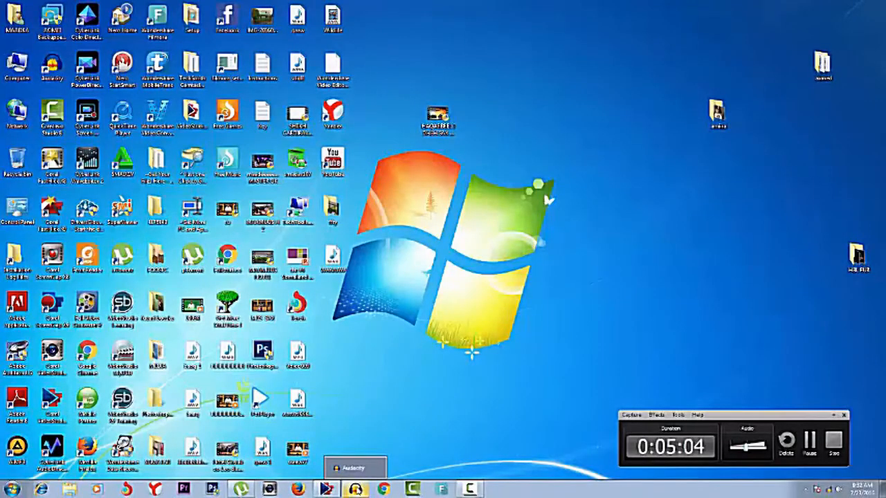
click(355, 490)
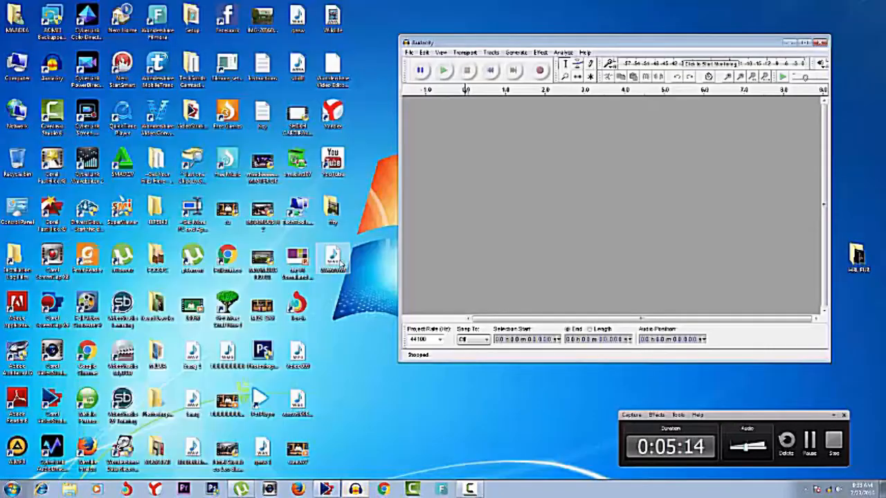
drag(333, 260, 487, 158)
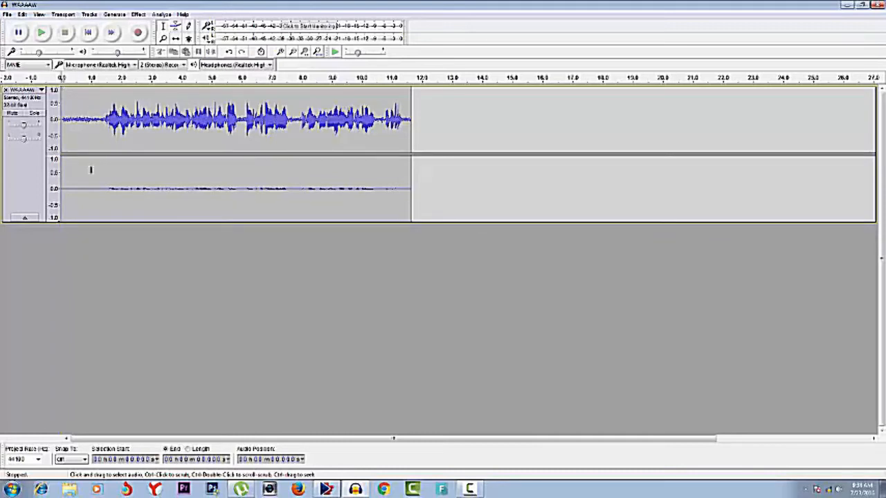
Play the beginning of the imported stereo track to hear its background noise
click(41, 33)
click(42, 34)
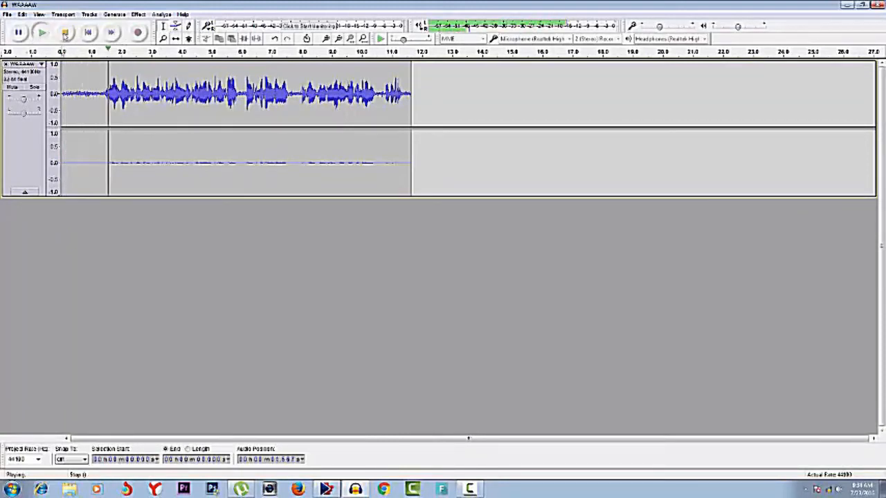
click(64, 32)
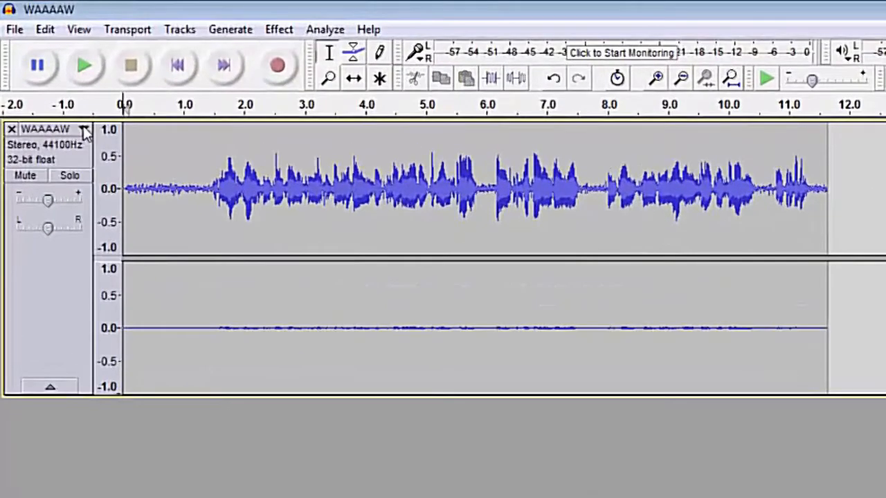
Split the stereo track into two mono tracks and delete the lower, nearly silent one
click(83, 129)
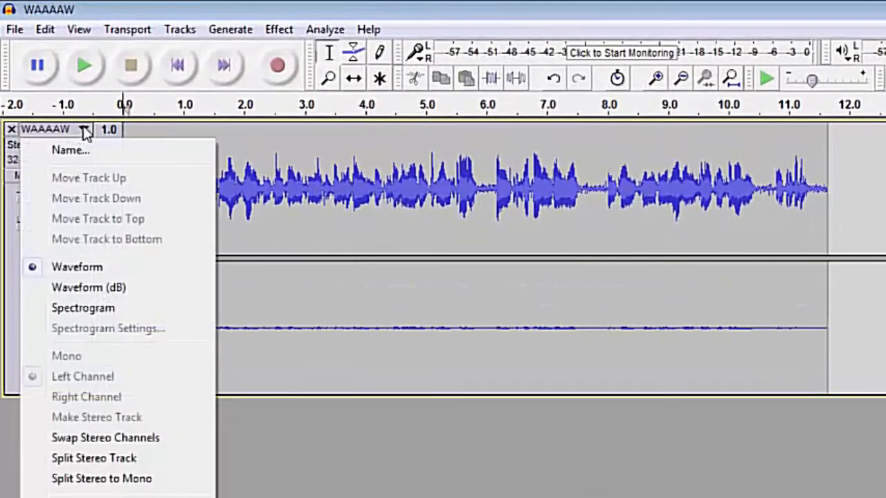
click(95, 485)
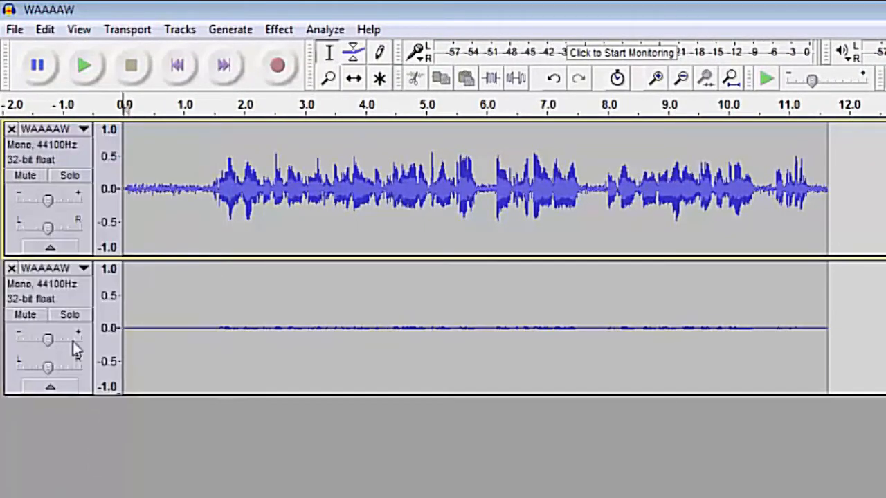
click(13, 268)
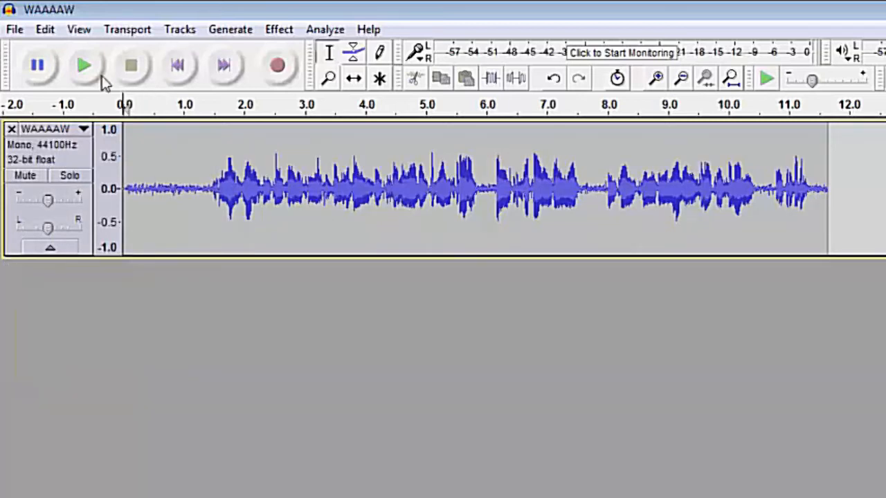
Play the start of the remaining mono track and capture a noise profile from the speech-free section at about 0 to 1.4 s
click(83, 67)
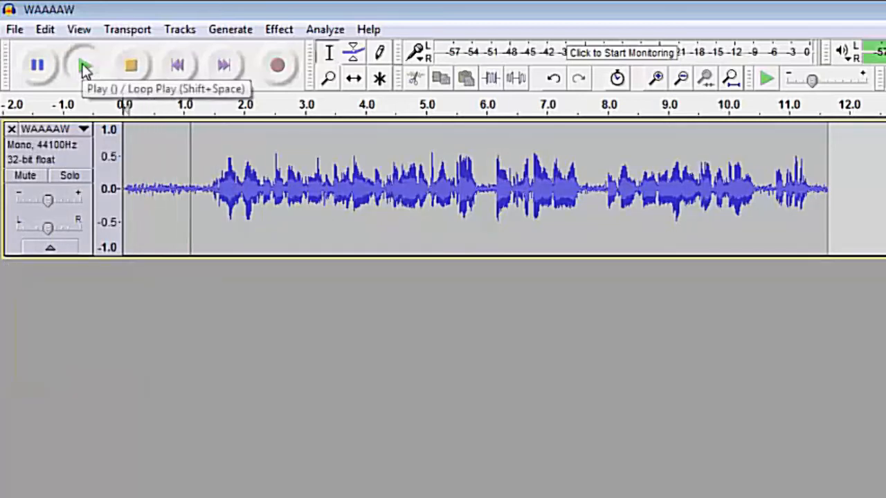
click(131, 69)
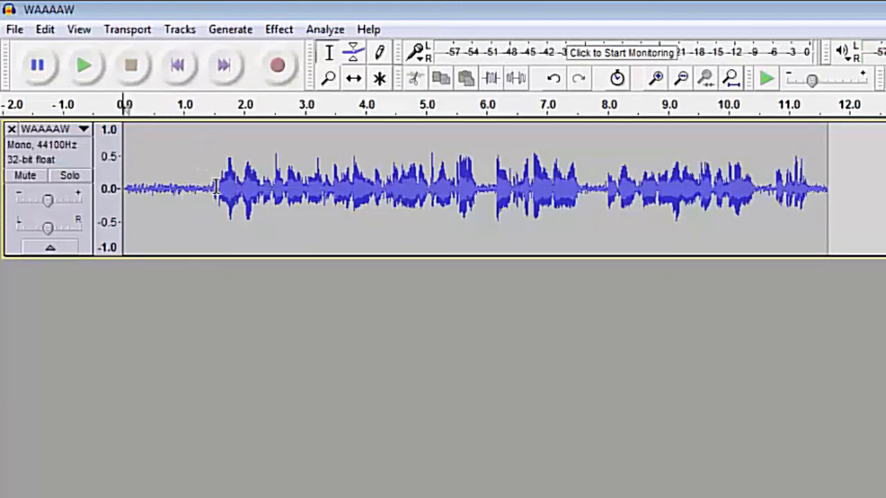
drag(209, 189, 124, 200)
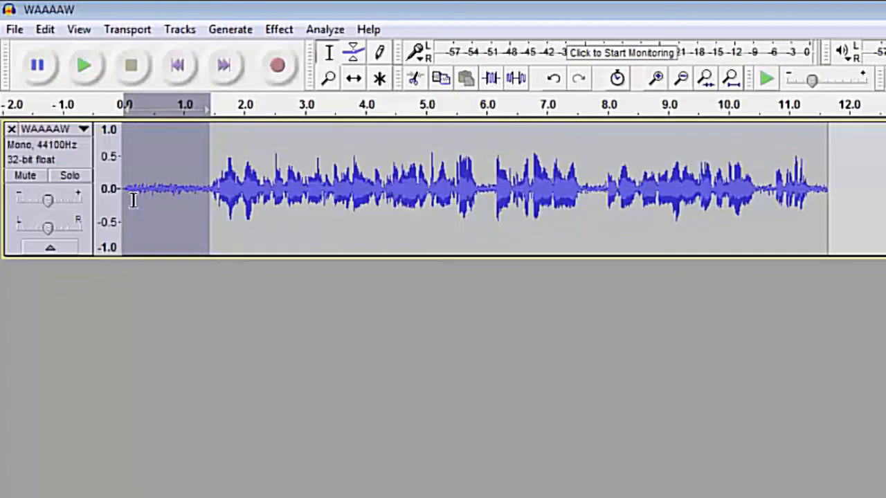
click(277, 30)
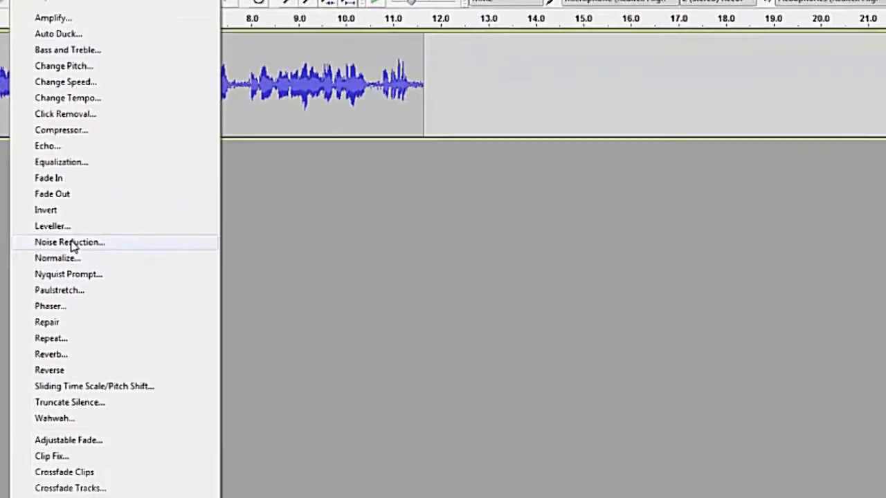
click(223, 316)
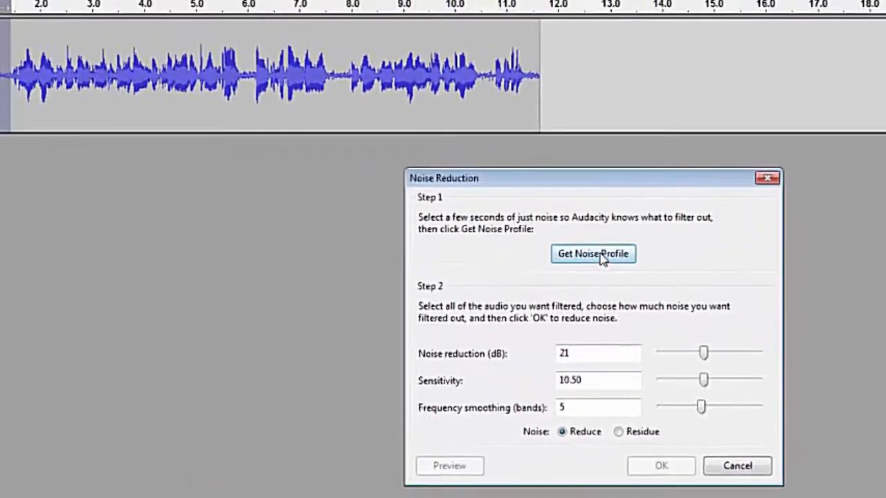
click(505, 181)
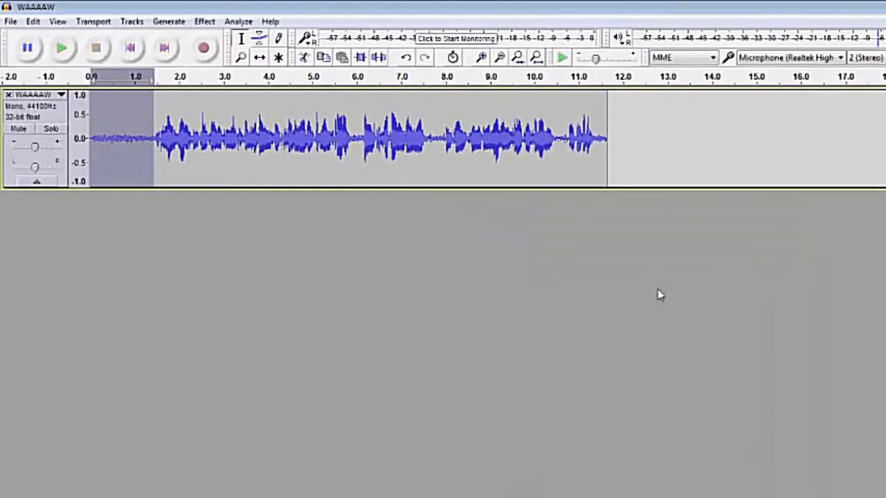
Reduce noise on the whole mono track with 21 dB reduction, sensitivity 10.50 and 6 frequency smoothing bands, and play the cleaned audio
double_click(92, 143)
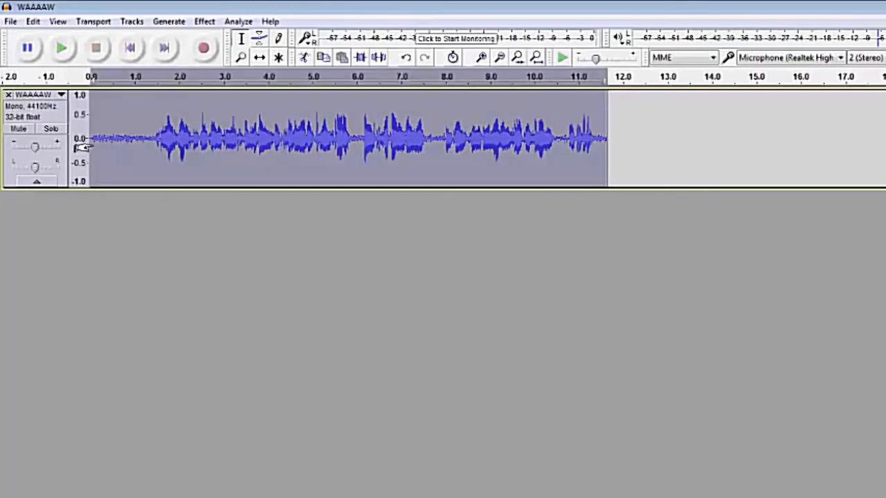
click(205, 21)
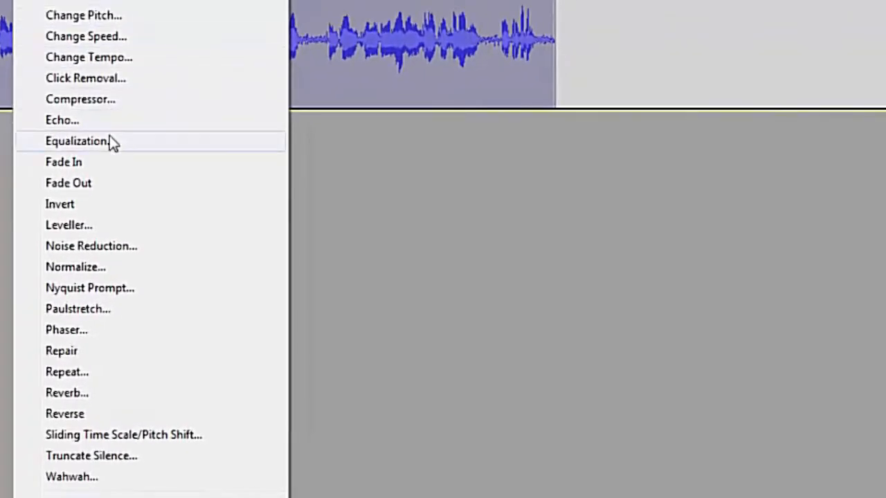
click(121, 247)
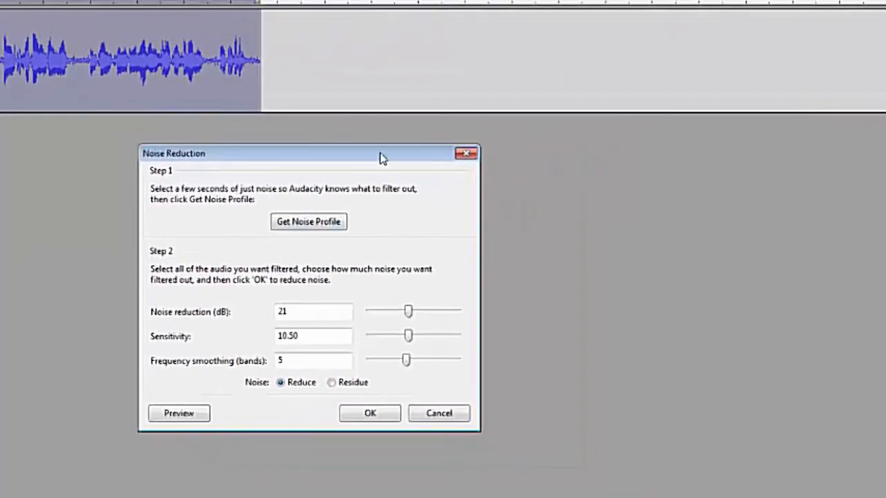
drag(520, 156, 628, 154)
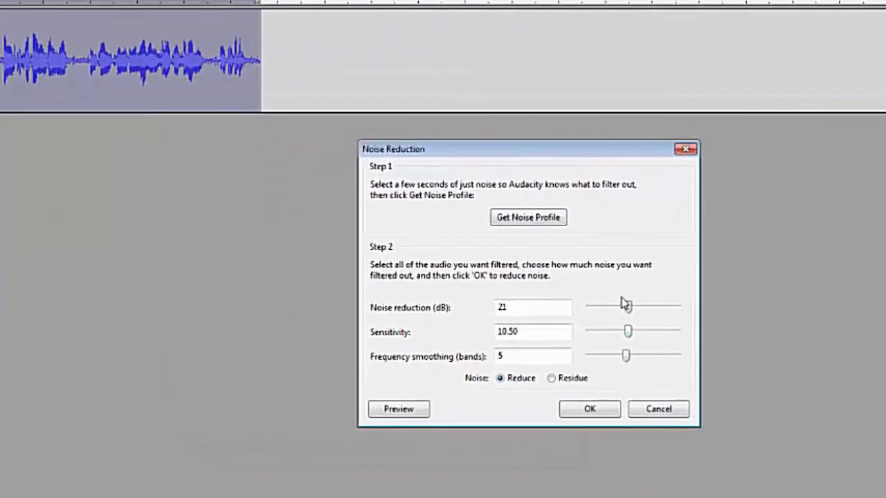
drag(630, 355, 631, 355)
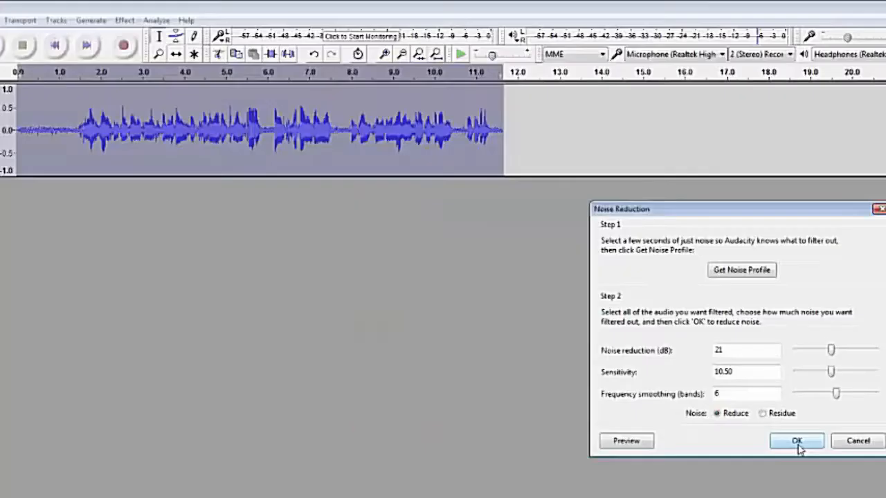
click(590, 409)
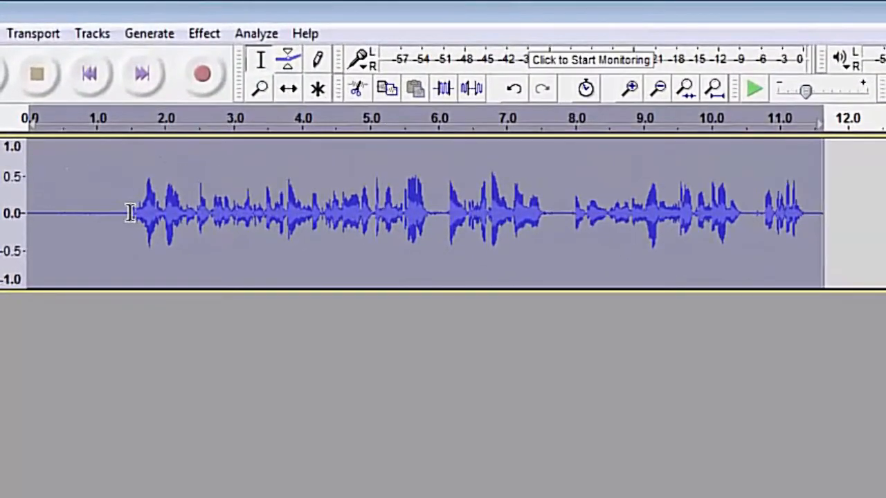
click(77, 128)
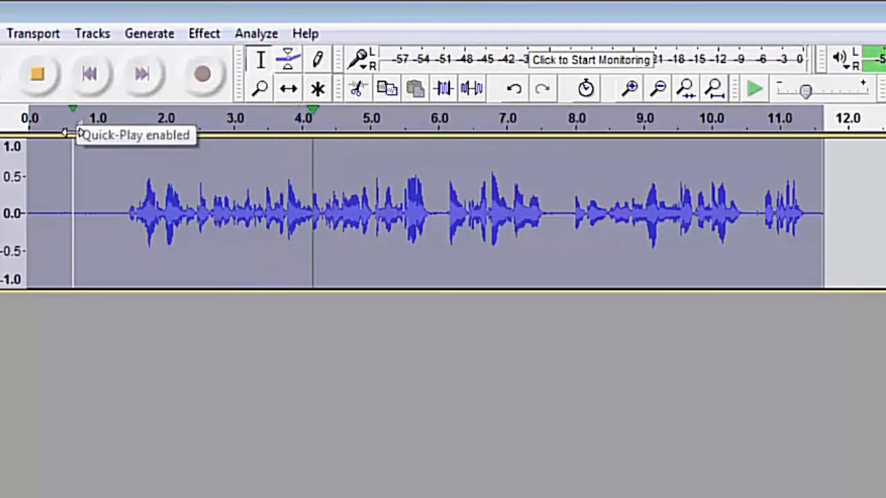
key(space)
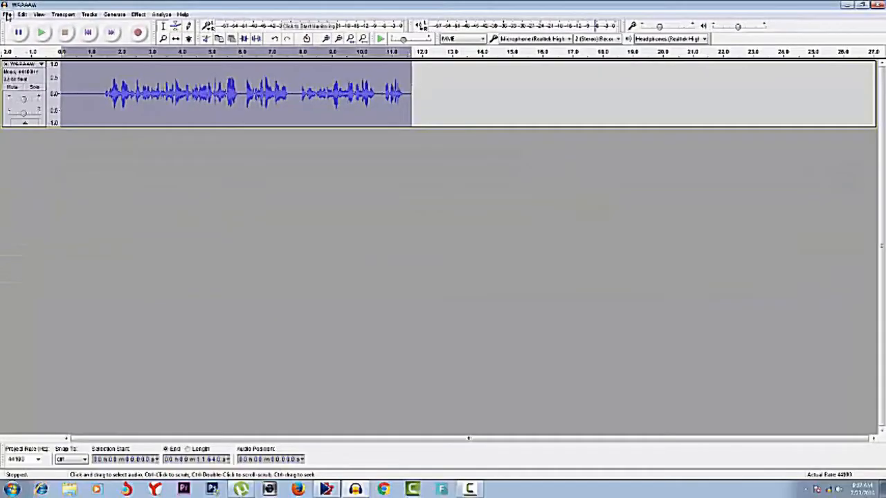
Export the cleaned audio to the desktop as WAAAAW 1 in WAV signed 16-bit PCM format, leaving the metadata empty
click(8, 15)
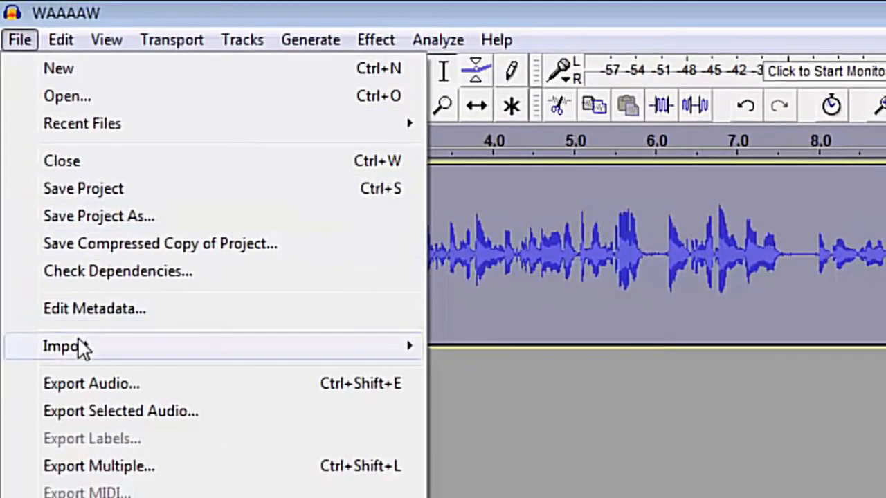
mouse_move(81, 348)
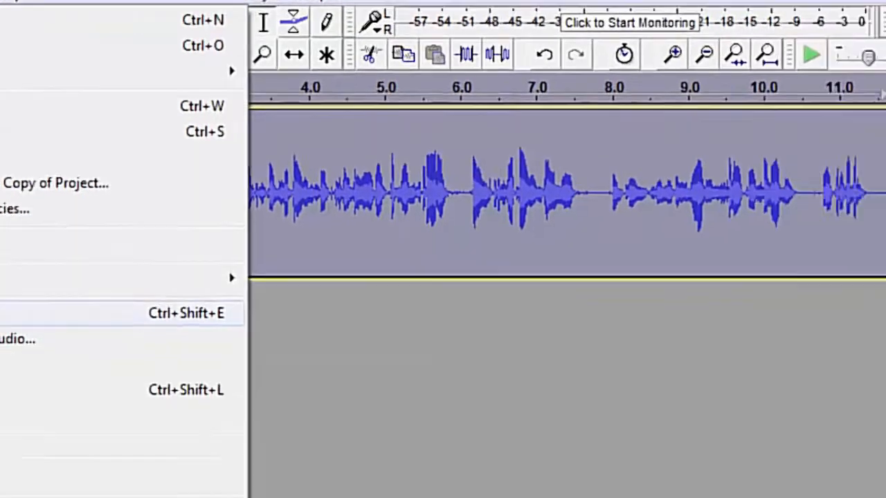
click(78, 385)
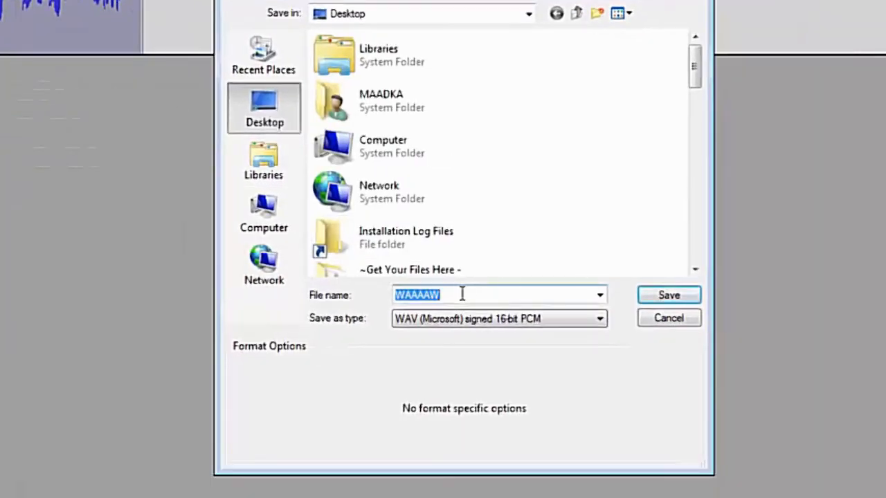
click(461, 297)
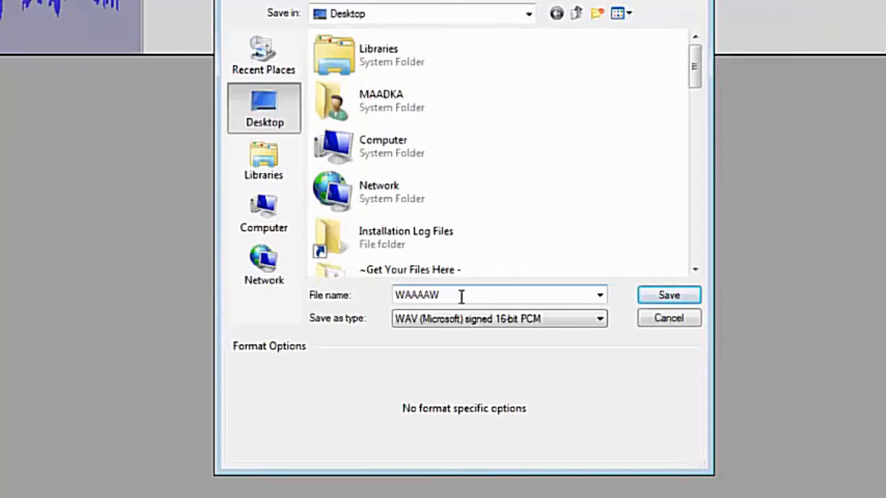
text(1)
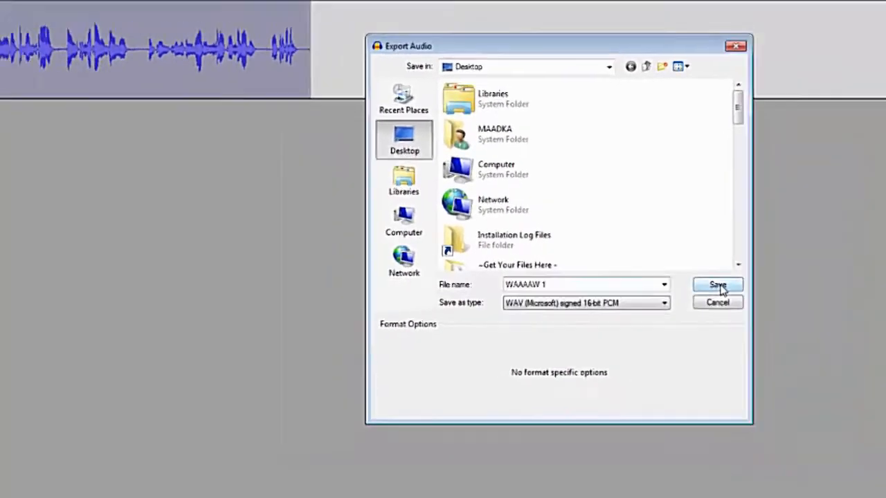
click(720, 288)
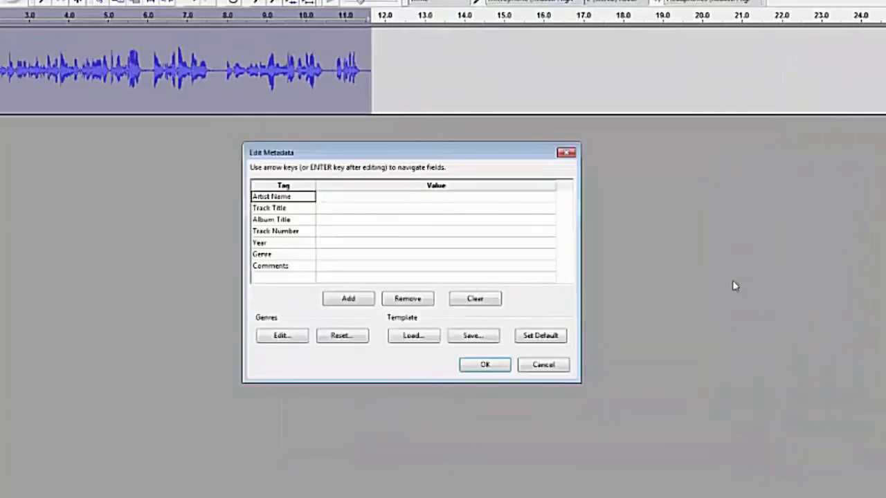
click(567, 409)
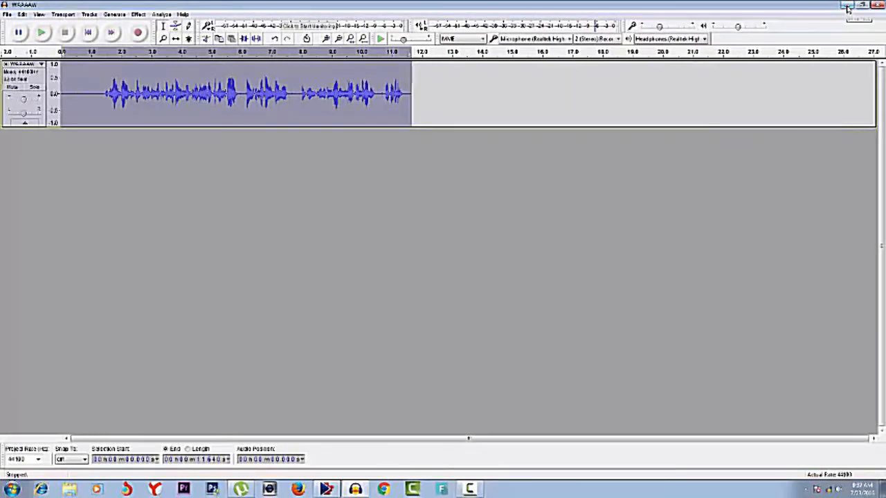
Bring the WAAAAW 1 file from the desktop into the VideoStudio library and place WAAAAW.wav at the start of the music track
click(847, 7)
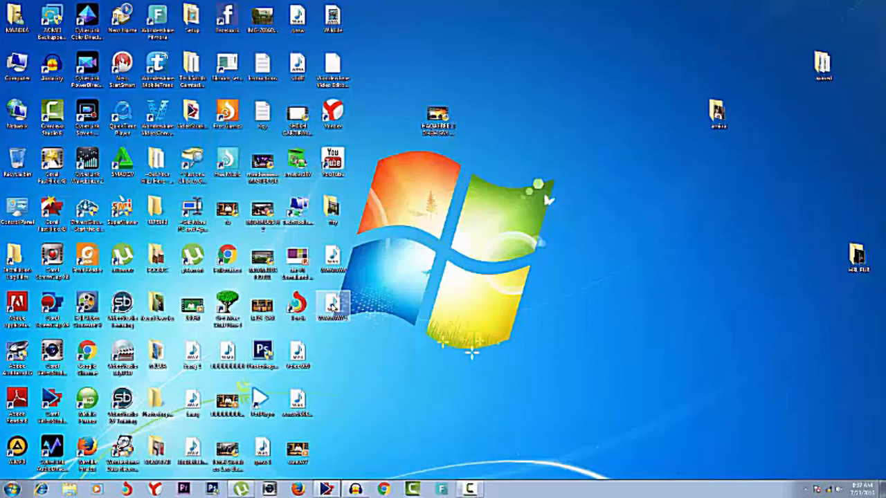
mouse_move(335, 304)
mouse_down()
mouse_move(332, 485)
mouse_move(472, 370)
mouse_move(597, 234)
mouse_move(596, 207)
mouse_up()
drag(793, 139, 44, 461)
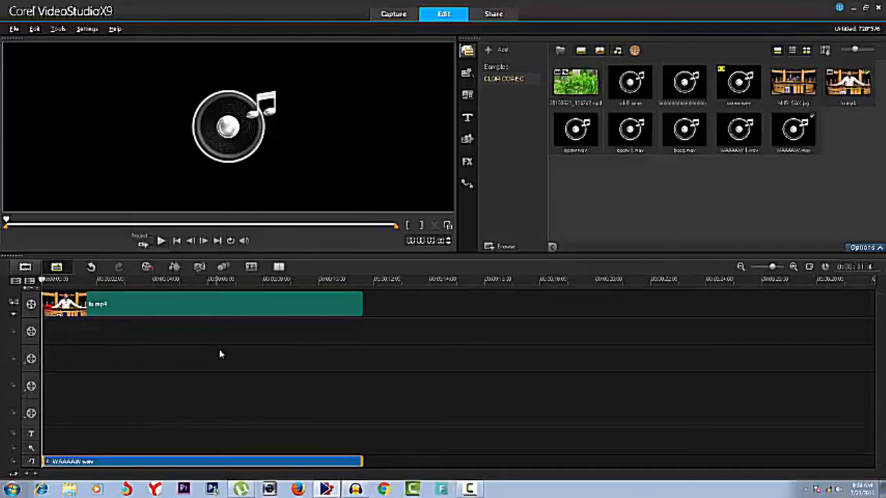
Play the whole project from the start to check the video together with the audio on the music track
click(142, 240)
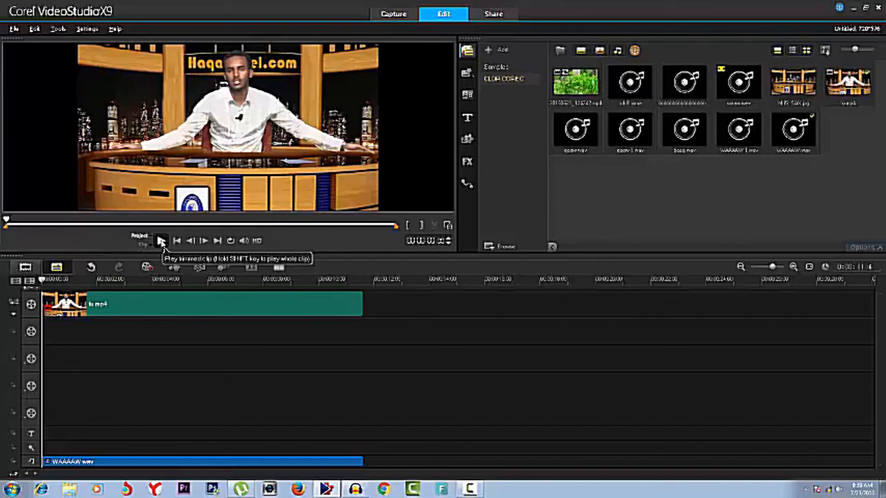
click(160, 241)
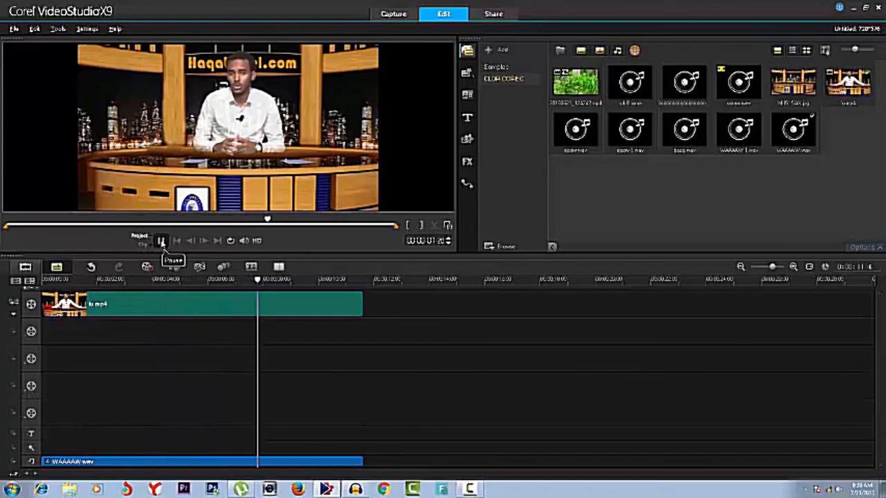
click(161, 241)
Select the video clip on the timeline and start saving the project as a new VideoStudio X9 project file
click(172, 294)
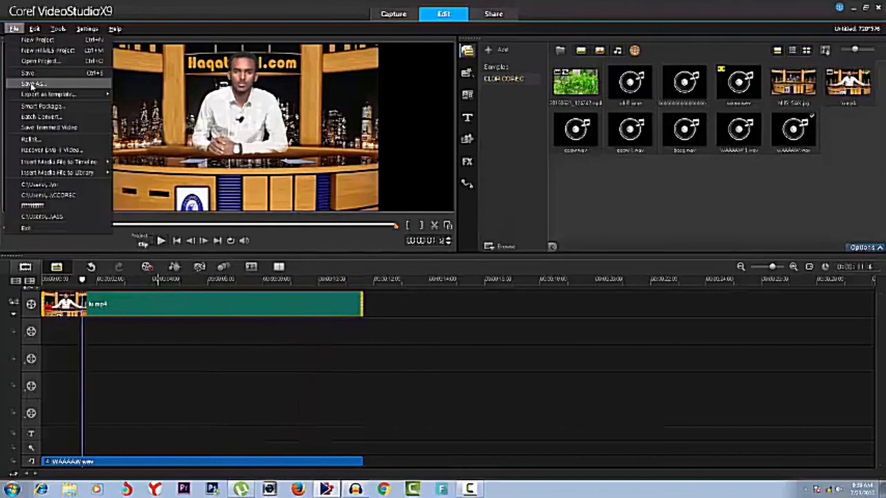
click(32, 85)
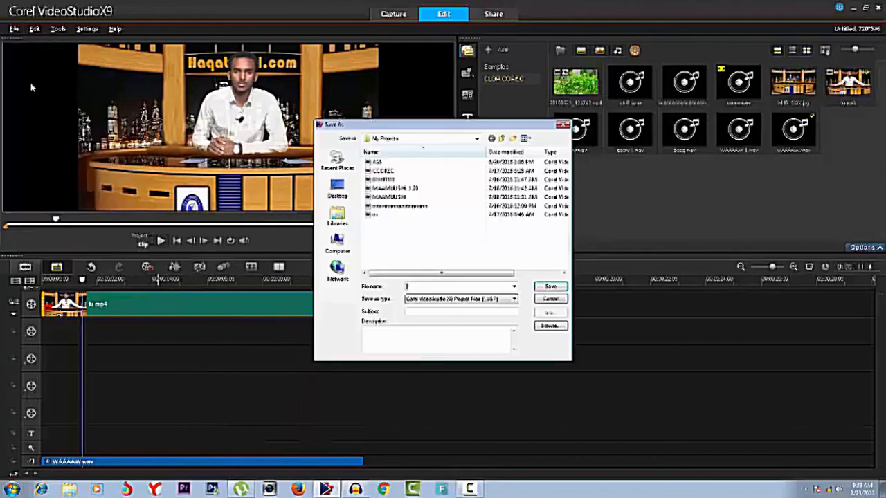